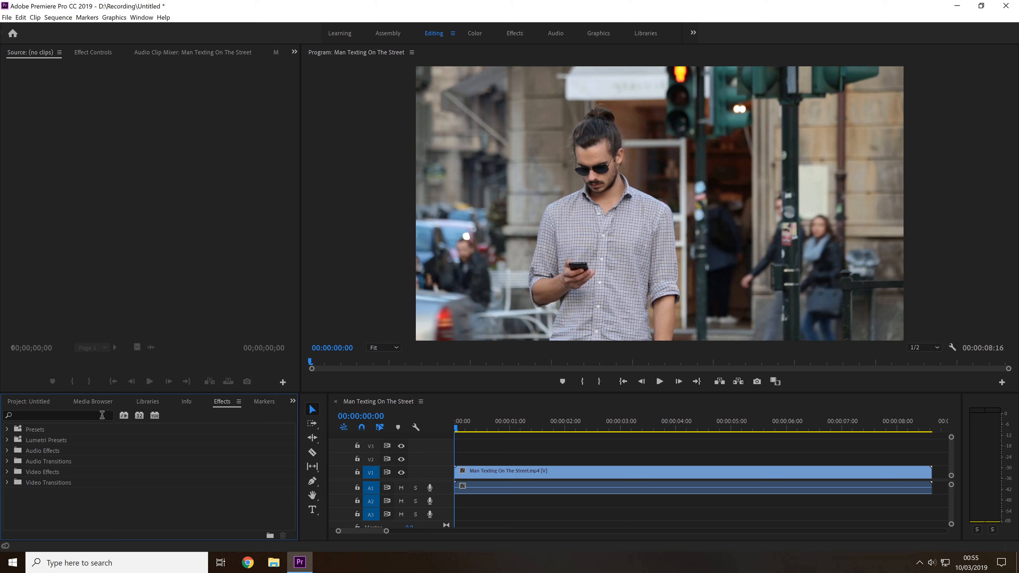
Apply the Mosaic video effect to the Man Texting On The Street clip and open the clip's effect settings.
{"action": "left_click", "coordinate": [102, 415]}
{"action": "type", "text": "mosaic"}
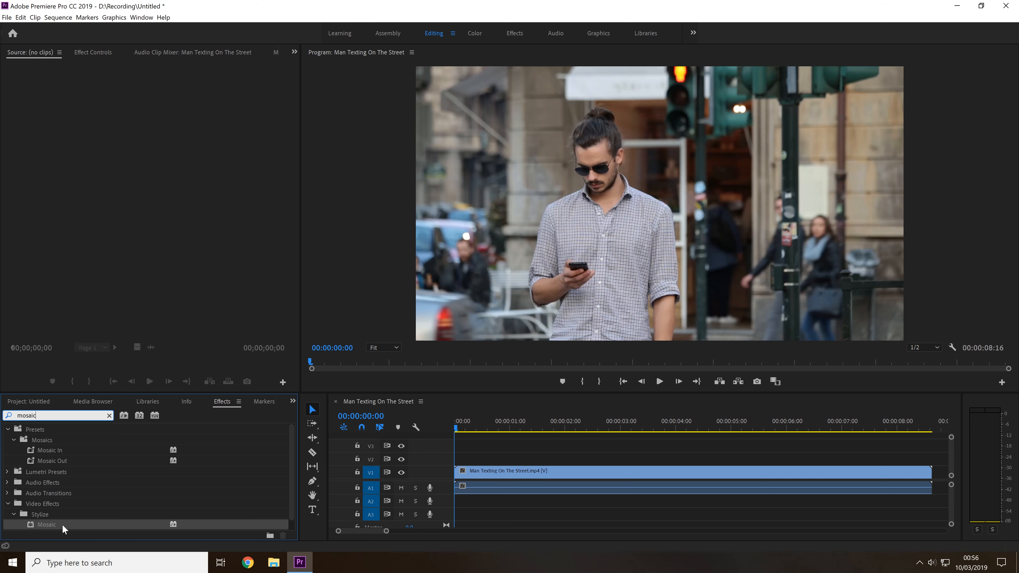
{"action": "left_click_drag", "start_coordinate": [38, 527], "coordinate": [495, 482]}
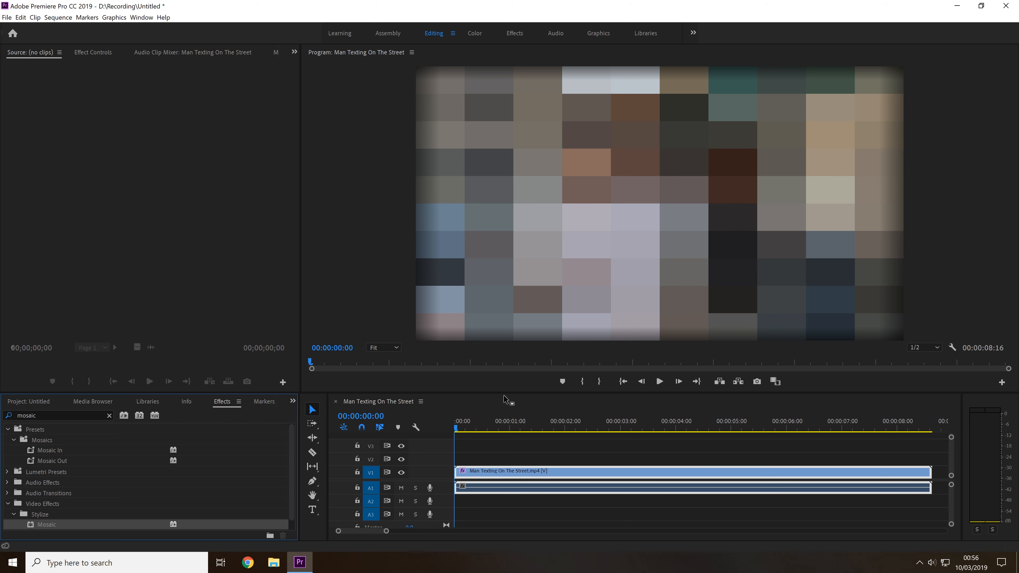
{"action": "left_click", "coordinate": [498, 477]}
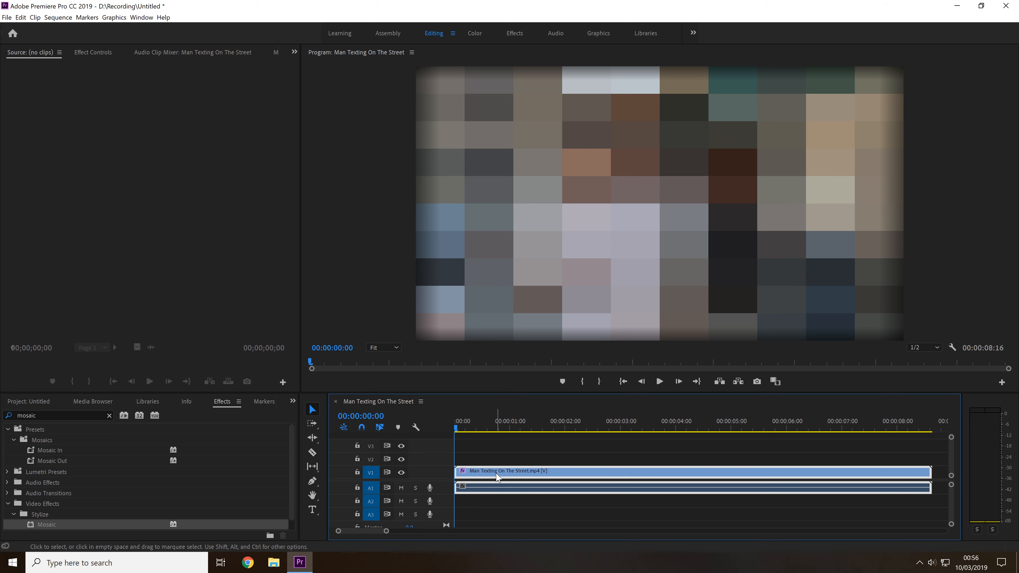
{"action": "left_click", "coordinate": [94, 52]}
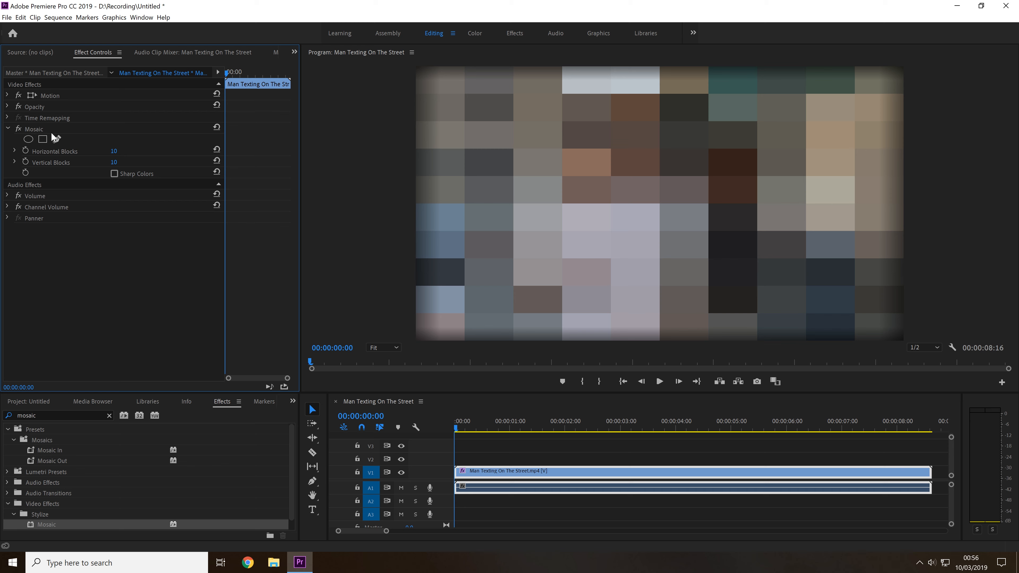
Turn Mosaic off and draw a closed pen mask around the background man's head at 00:00:04:17.
{"action": "left_click", "coordinate": [19, 132]}
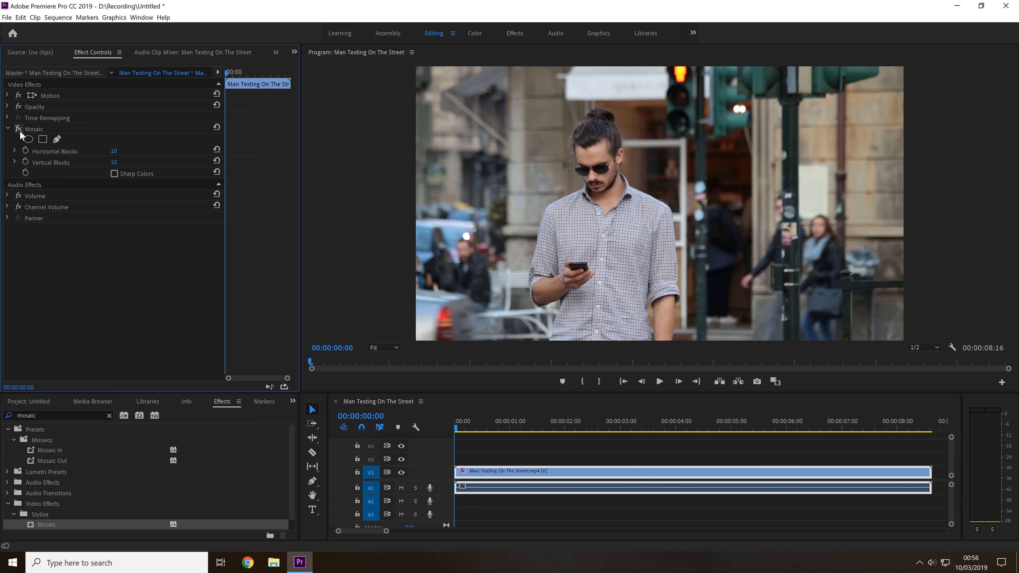
{"action": "left_click", "coordinate": [475, 427]}
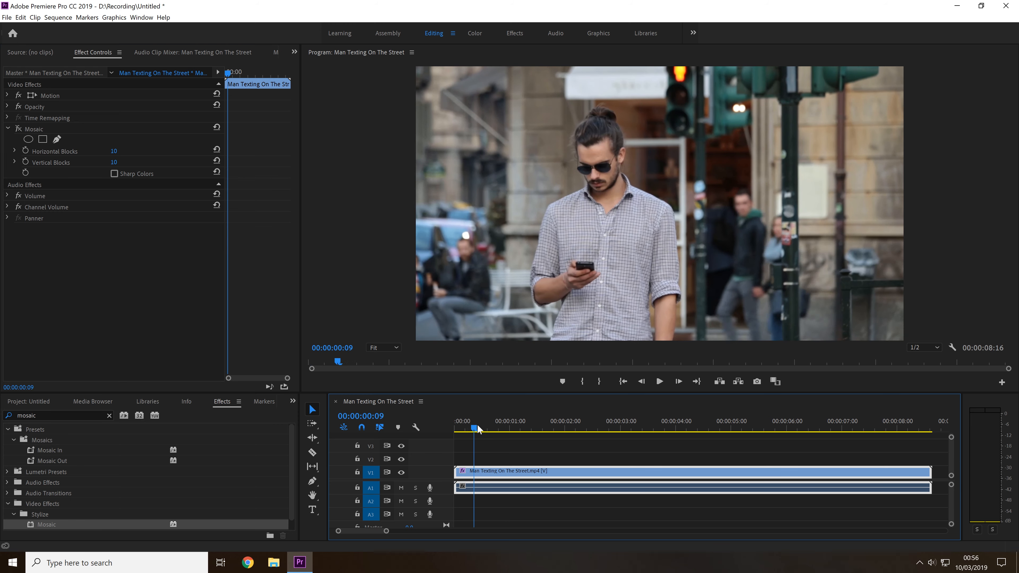
{"action": "left_click_drag", "start_coordinate": [477, 427], "coordinate": [714, 429]}
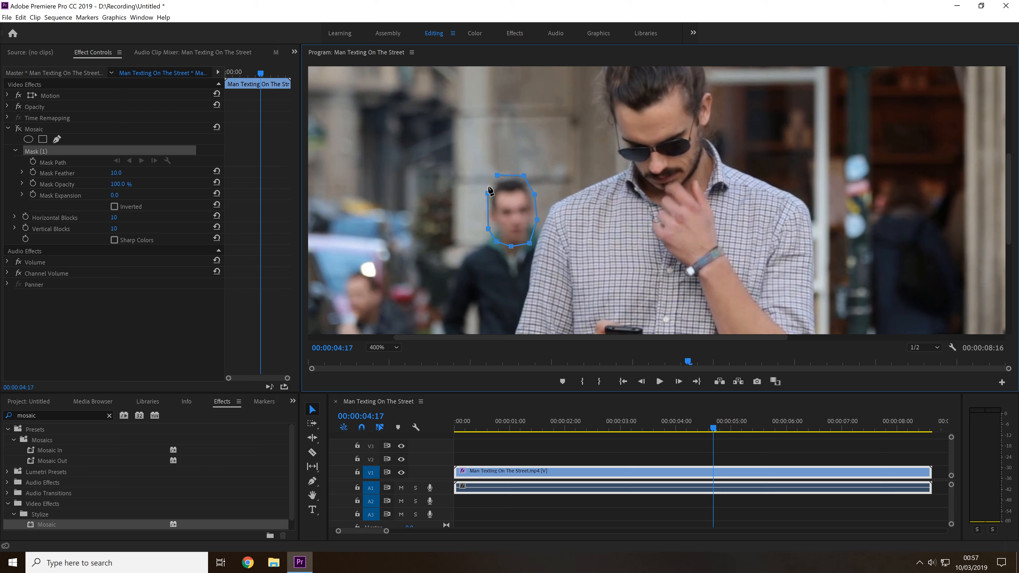
{"action": "left_click", "coordinate": [488, 193]}
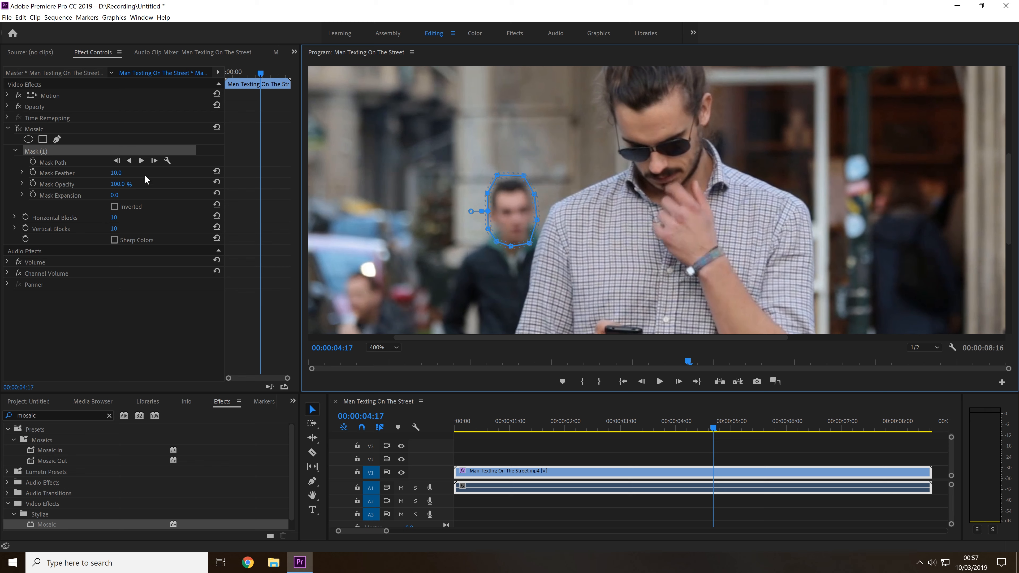
Turn Mosaic back on and track its mask forward from 00:00:04:17 through the rest of the clip.
{"action": "left_click", "coordinate": [18, 128]}
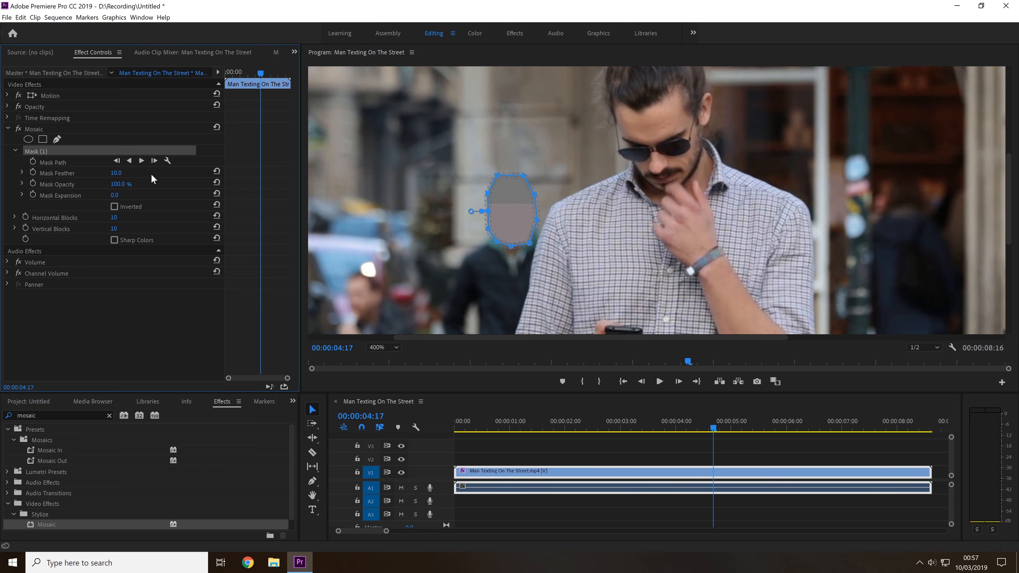
{"action": "left_click", "coordinate": [142, 161]}
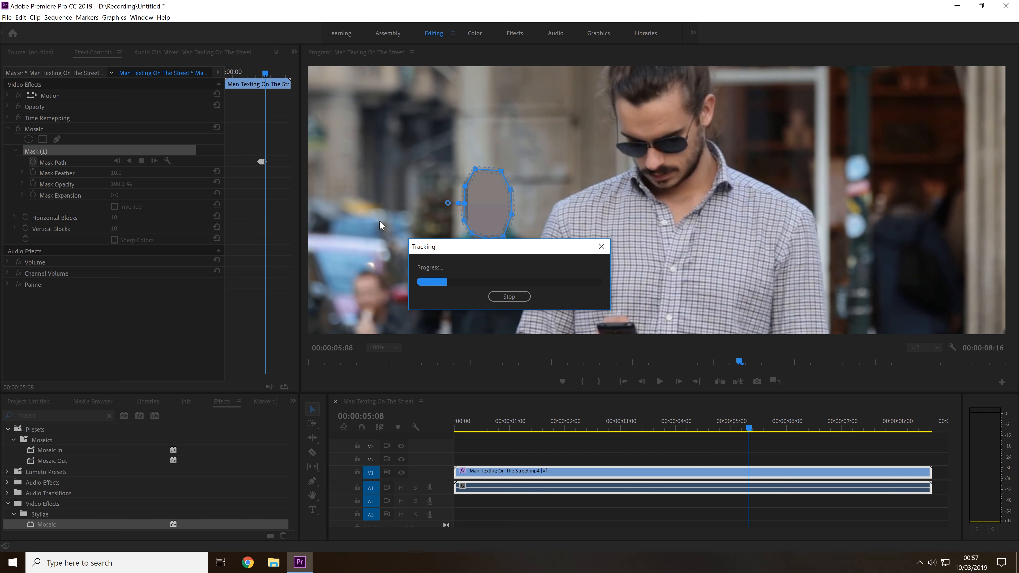
{"action": "left_click", "coordinate": [720, 428]}
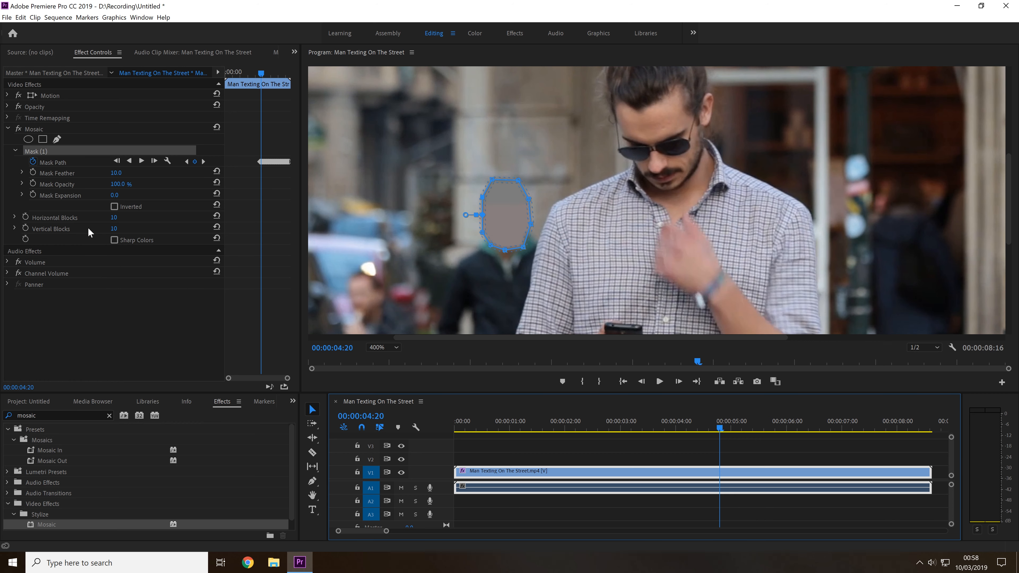
Set the Mosaic effect's horizontal blocks and vertical blocks to 50 each.
{"action": "left_click", "coordinate": [115, 217]}
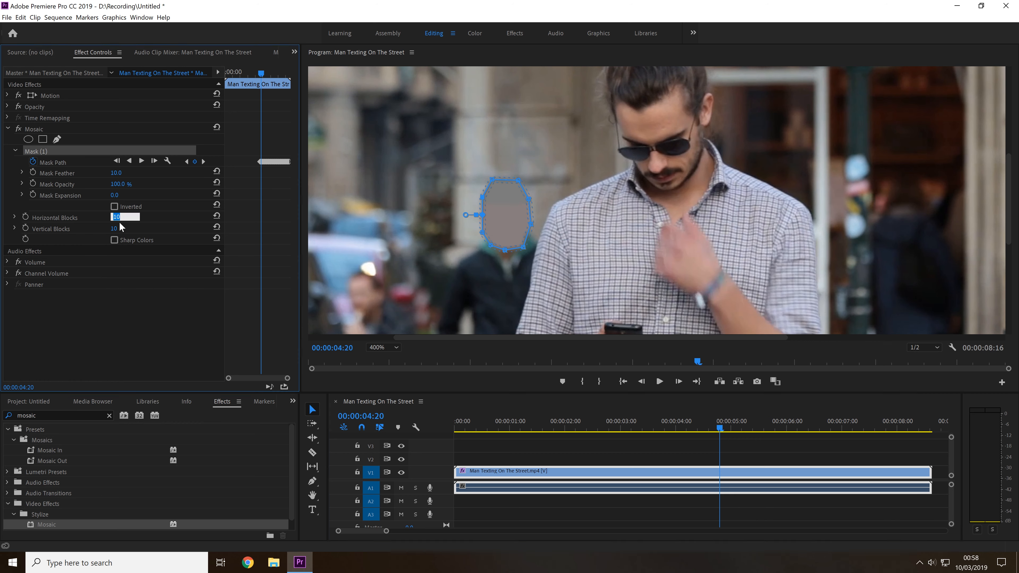
{"action": "type", "text": "50"}
{"action": "key", "text": "Tab"}
{"action": "type", "text": "50"}
{"action": "key", "text": "Return"}
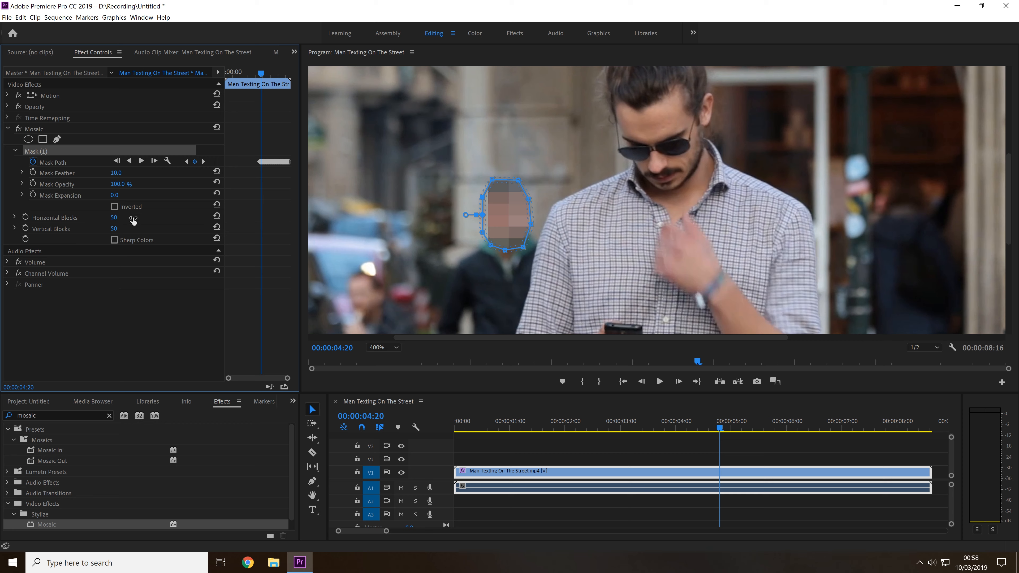
{"action": "left_click", "coordinate": [70, 239]}
Fit the whole frame in the program preview and play the sequence from the start to check the pixelation.
{"action": "left_click", "coordinate": [383, 347]}
{"action": "left_click", "coordinate": [375, 360]}
{"action": "left_click_drag", "start_coordinate": [719, 428], "coordinate": [454, 429]}
{"action": "left_click", "coordinate": [659, 382]}
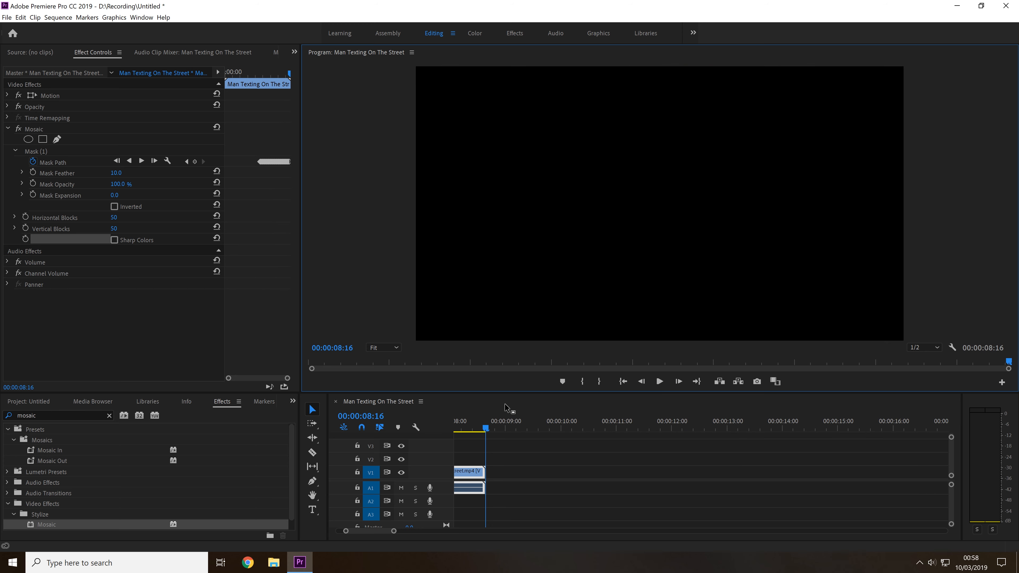
Keyframe the mask opacity at 100% at 00:00:04:13 and set it to 0% one frame earlier, at 00:00:04:12.
{"action": "left_click_drag", "start_coordinate": [486, 426], "coordinate": [576, 438]}
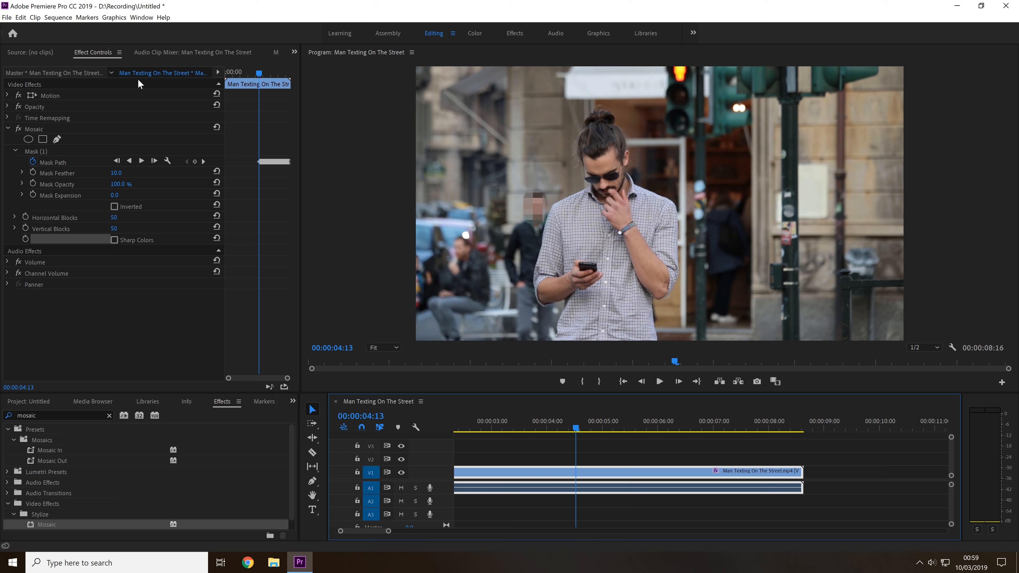
{"action": "key", "text": "="}
{"action": "key", "text": "="}
{"action": "key", "text": "="}
{"action": "key", "text": "Left"}
{"action": "left_click", "coordinate": [33, 184]}
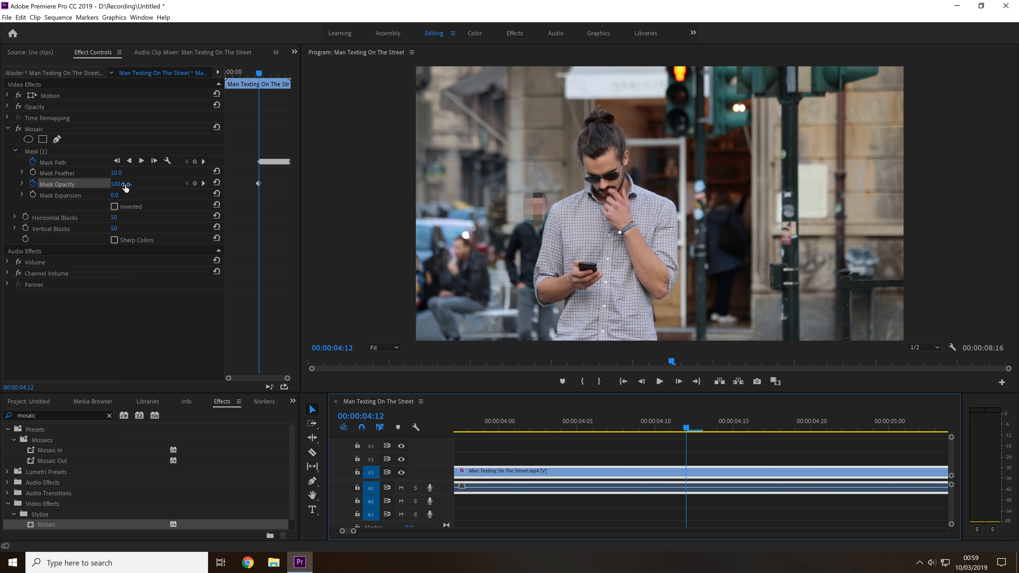
{"action": "left_click", "coordinate": [125, 182]}
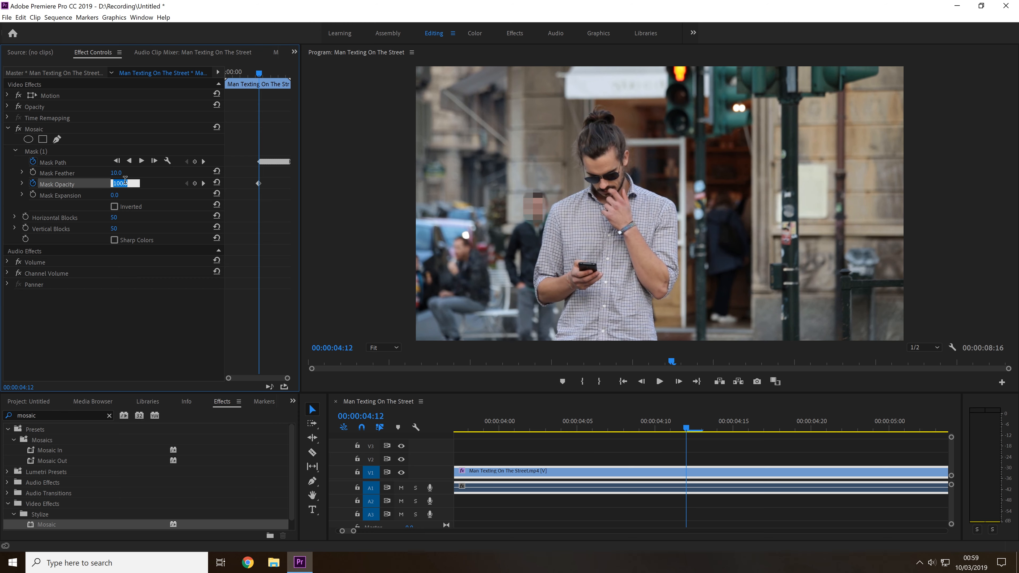
{"action": "type", "text": "0"}
{"action": "key", "text": "Return"}
Play the sequence from 00:00:02:07 to check the masked pixelation around its opacity keyframes.
{"action": "left_click_drag", "start_coordinate": [352, 531], "coordinate": [388, 529]}
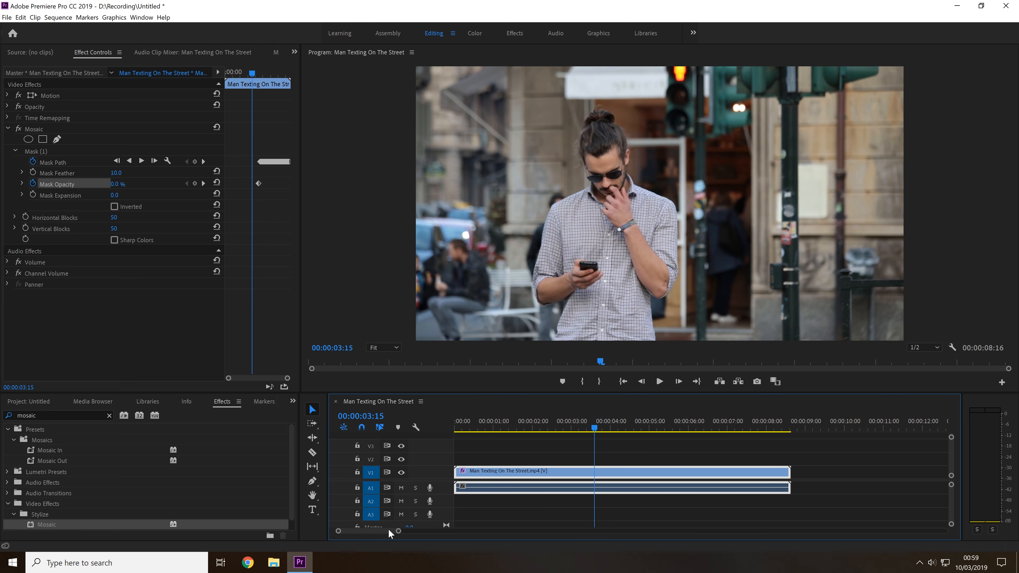
{"action": "left_click_drag", "start_coordinate": [590, 432], "coordinate": [572, 463]}
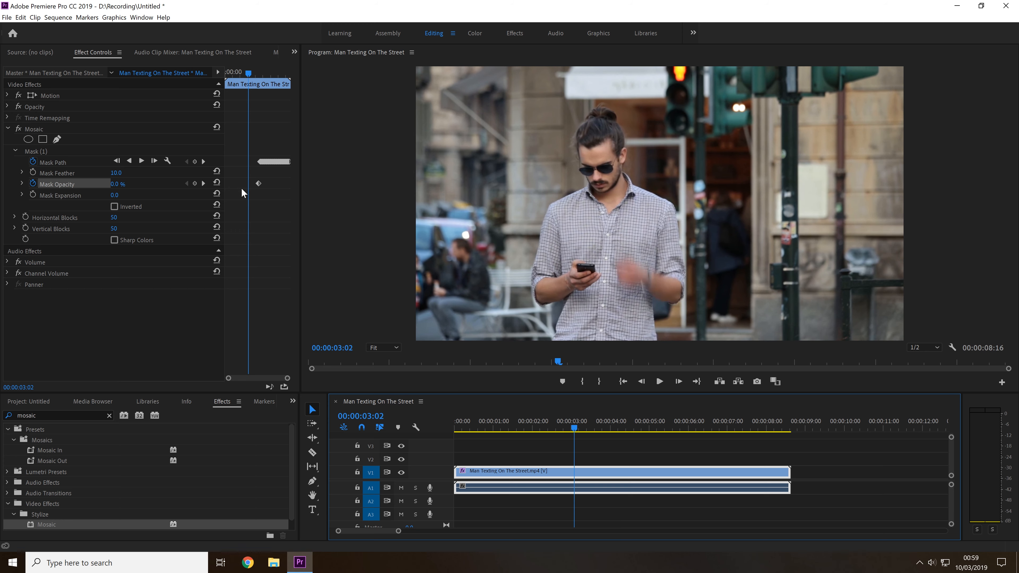
{"action": "left_click_drag", "start_coordinate": [249, 73], "coordinate": [289, 97]}
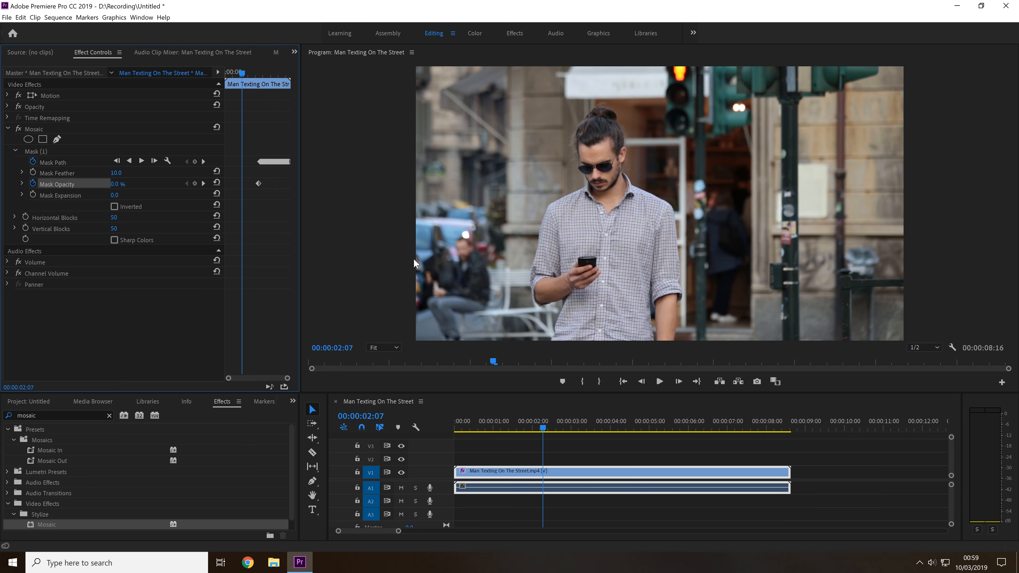
{"action": "key", "text": "space"}
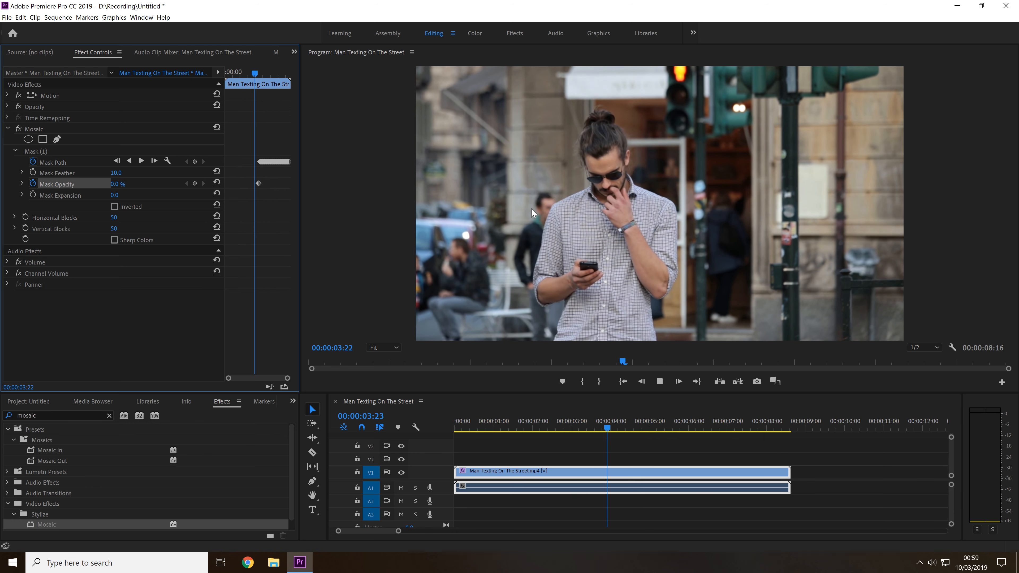